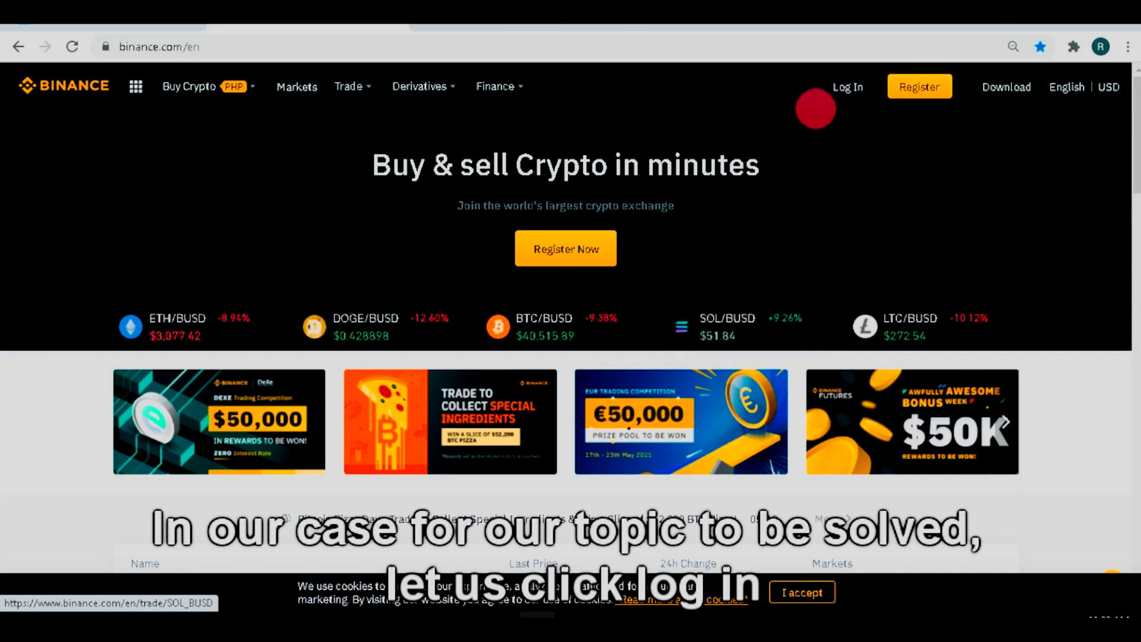
# Log in to Binance on the Email tab with the account's email and password.
pyautogui.click(849, 86)
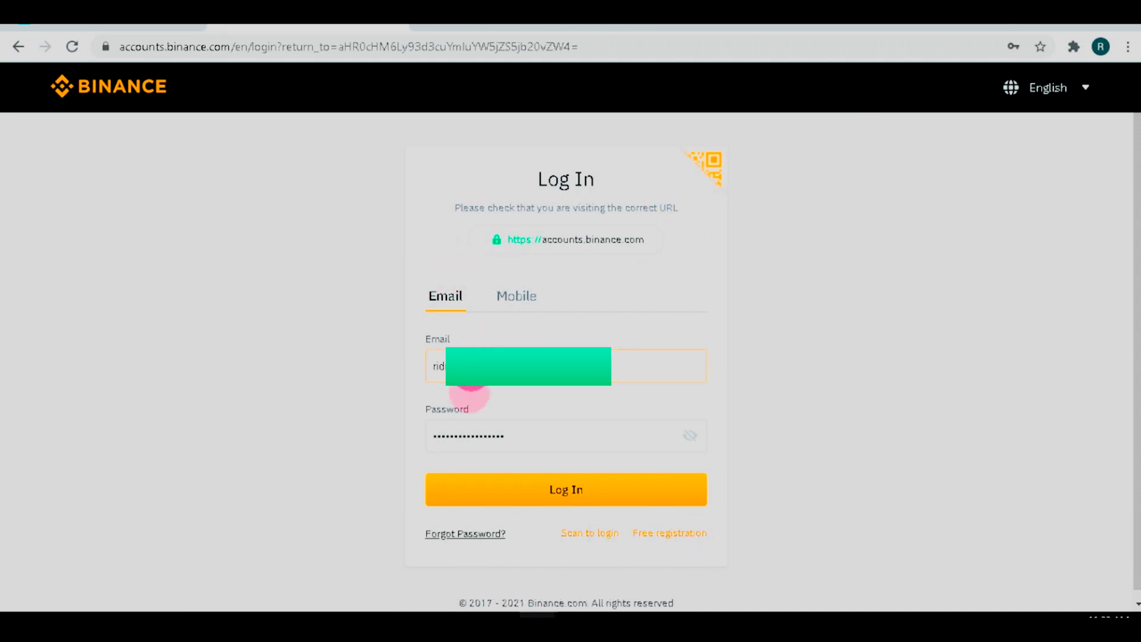
pyautogui.click(500, 435)
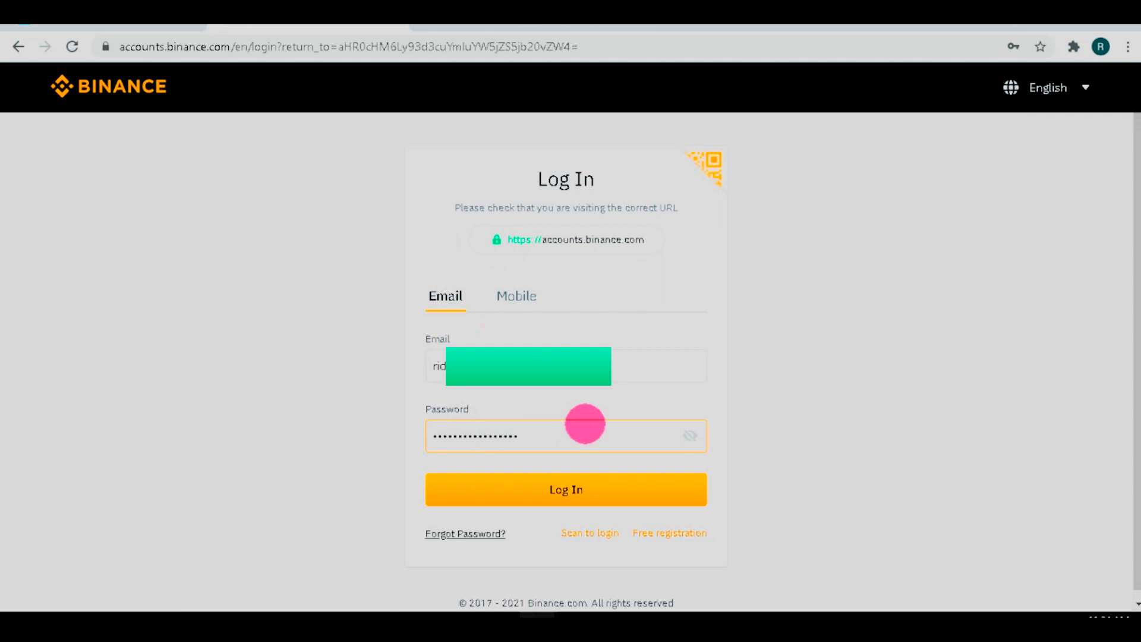
pyautogui.scroll(-1, 585, 425)
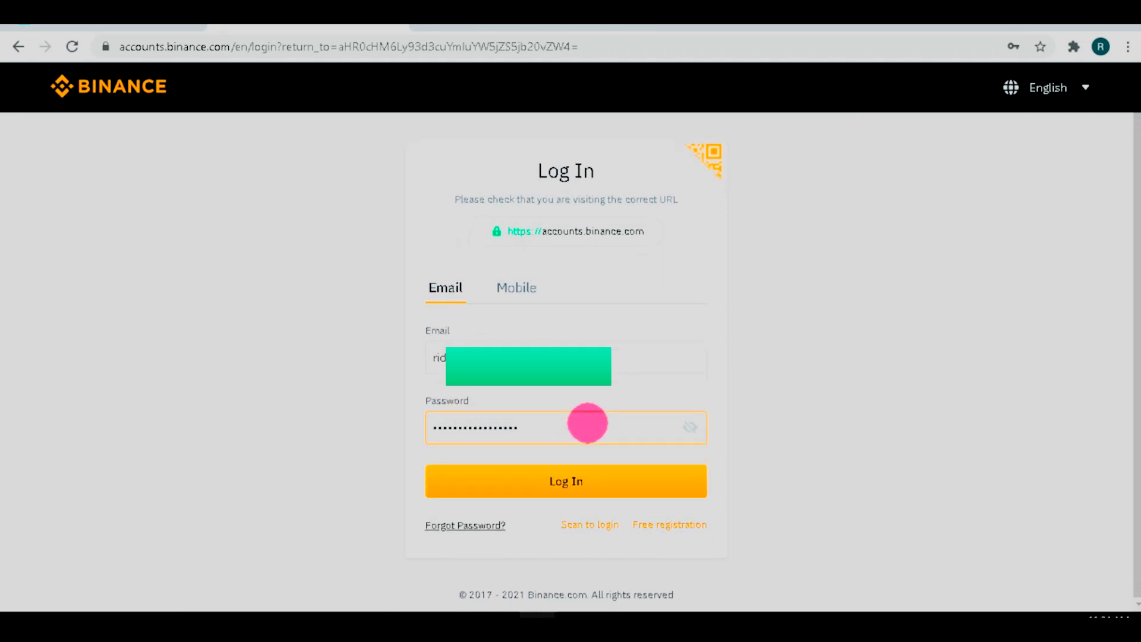
pyautogui.click(556, 480)
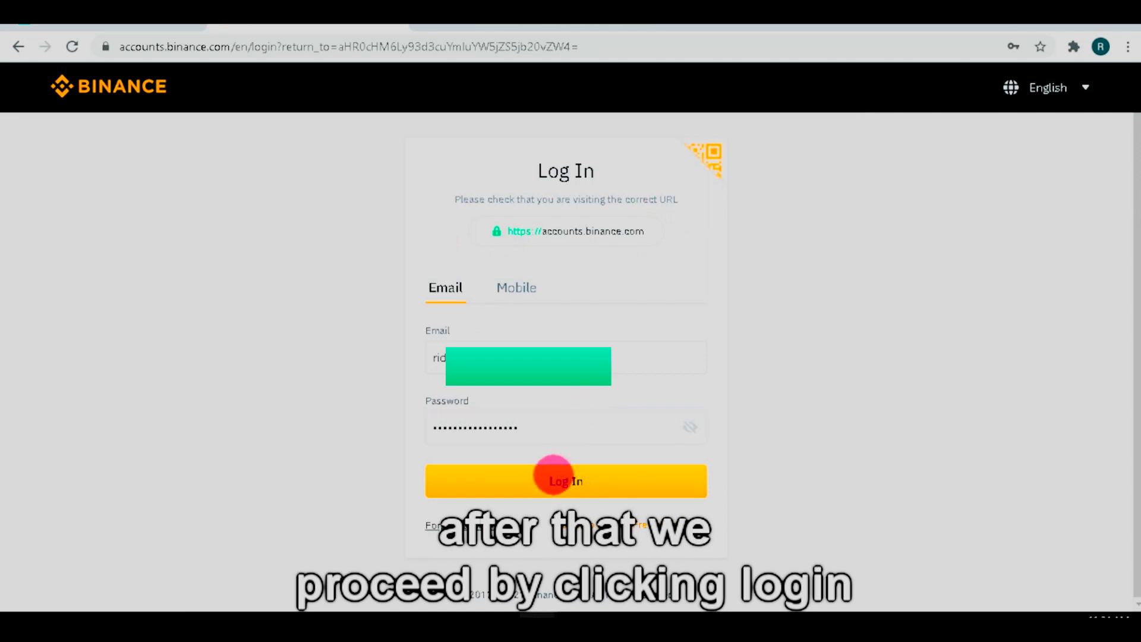
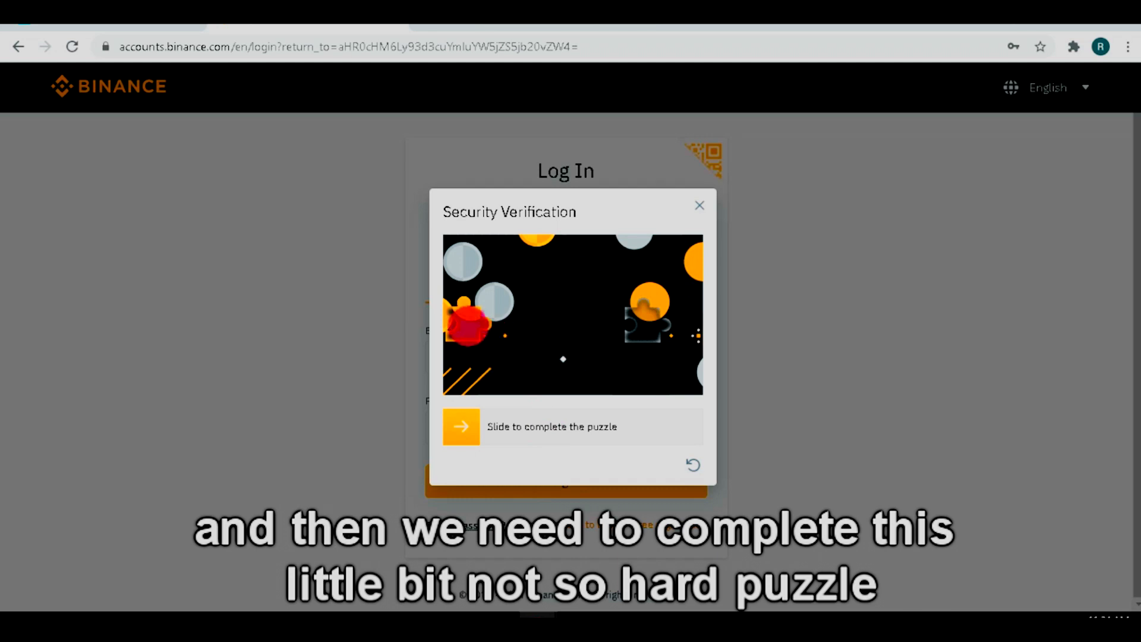
# Drag the slider so the puzzle piece fits its slot on the Security Verification popup.
pyautogui.moveTo(461, 427); pyautogui.dragTo(649, 426)
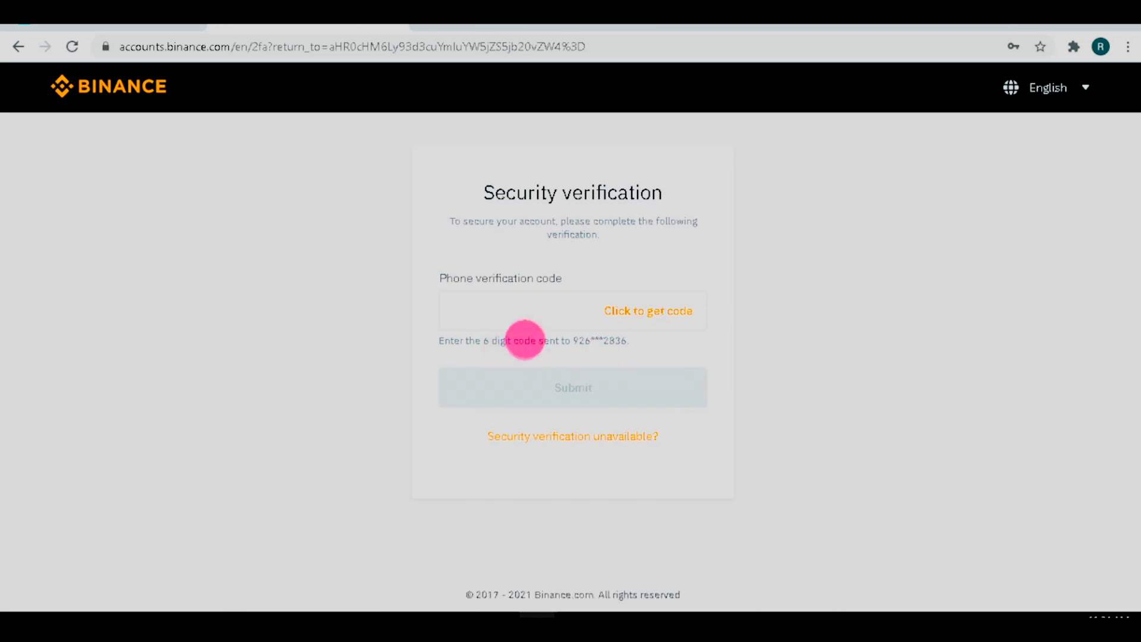
# Follow the 'Security verification unavailable?' link instead of entering a phone code.
pyautogui.moveTo(525, 341); pyautogui.dragTo(626, 339)
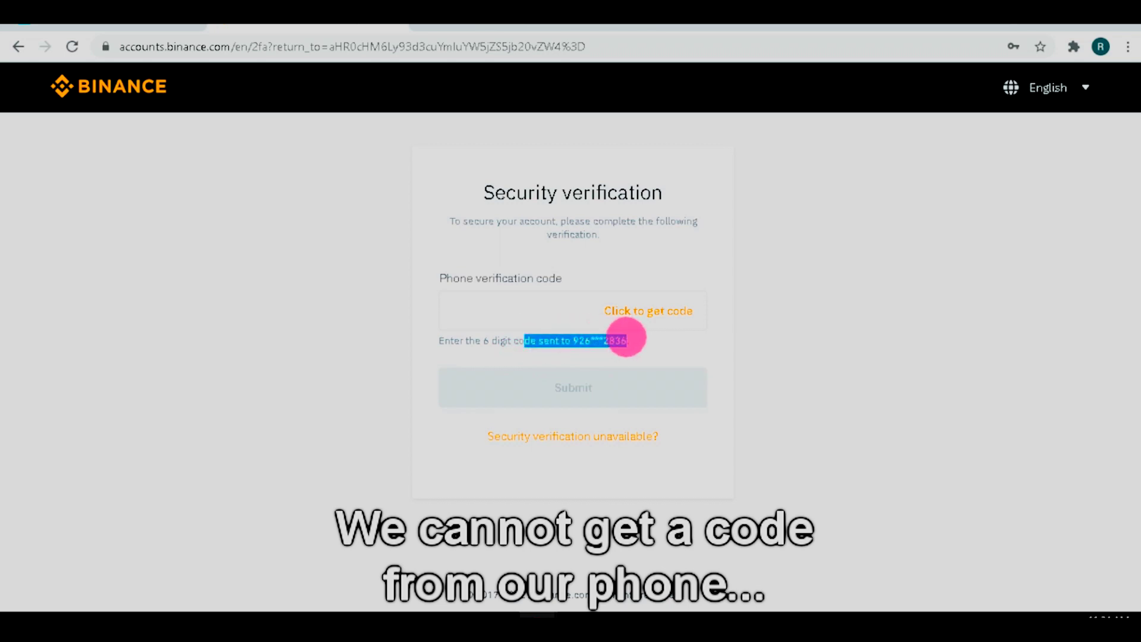
pyautogui.click(585, 339)
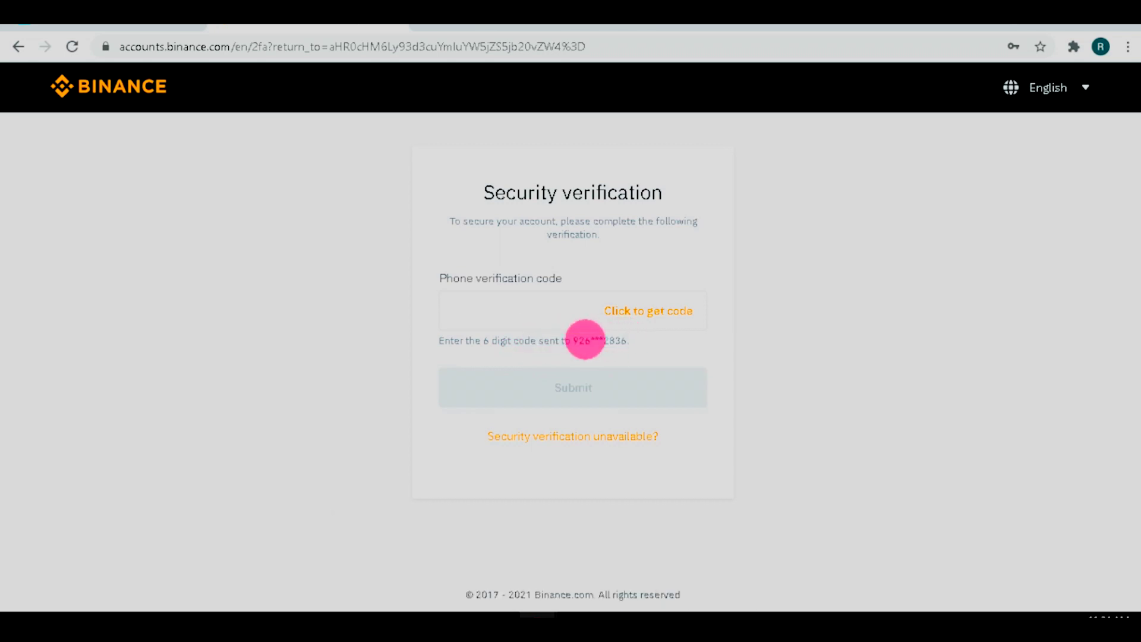
pyautogui.click(518, 309)
pyautogui.click(824, 493)
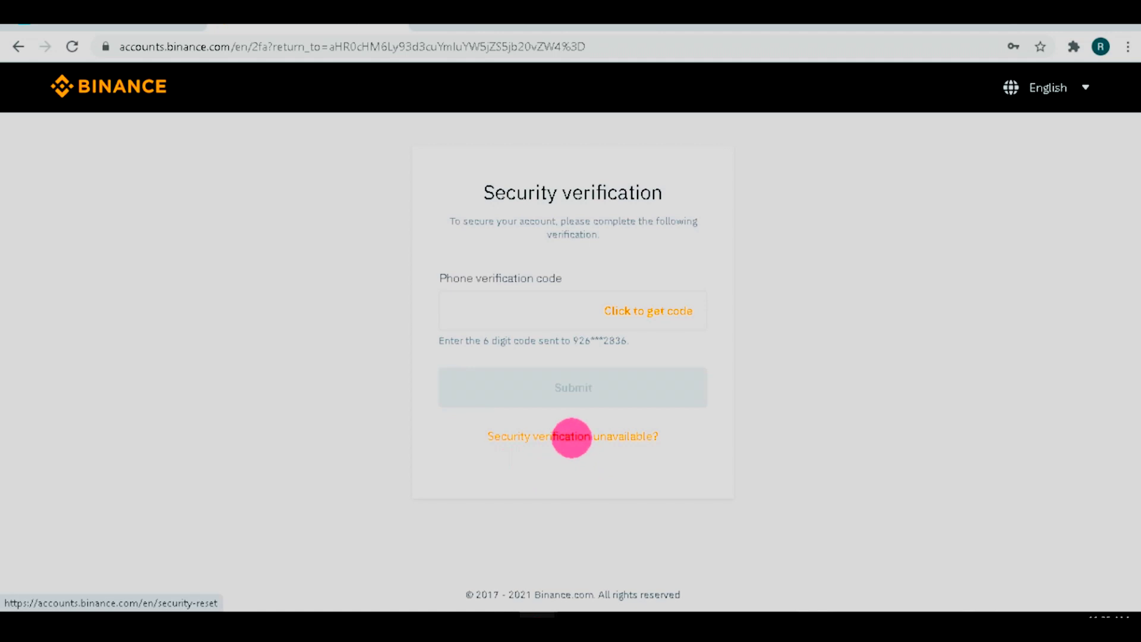
pyautogui.click(570, 437)
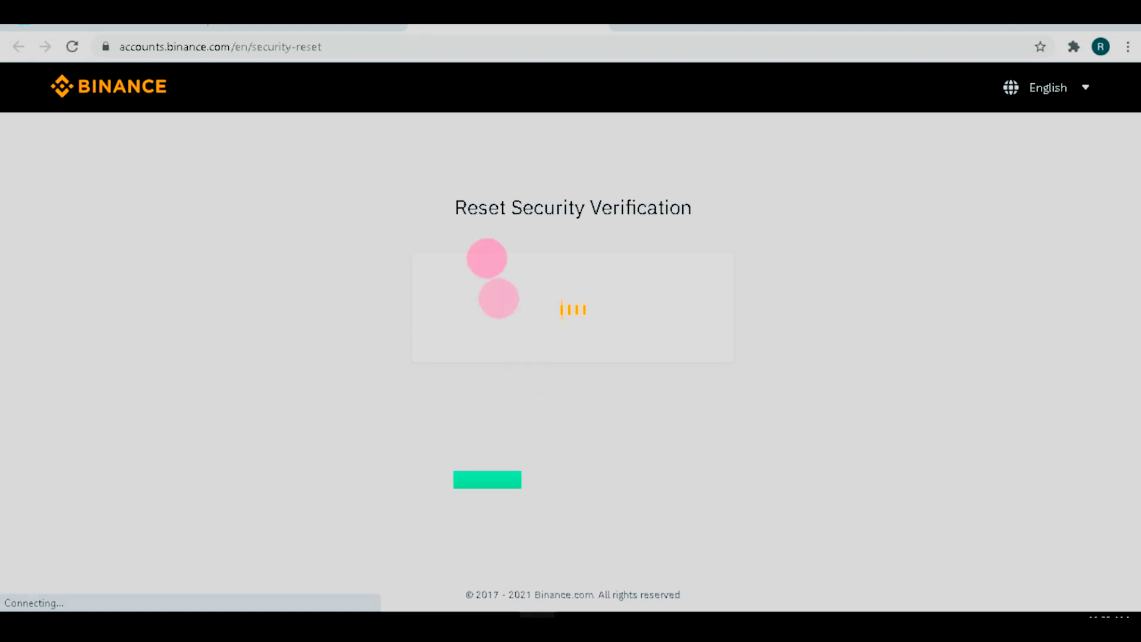
pyautogui.moveTo(444, 207); pyautogui.dragTo(683, 209)
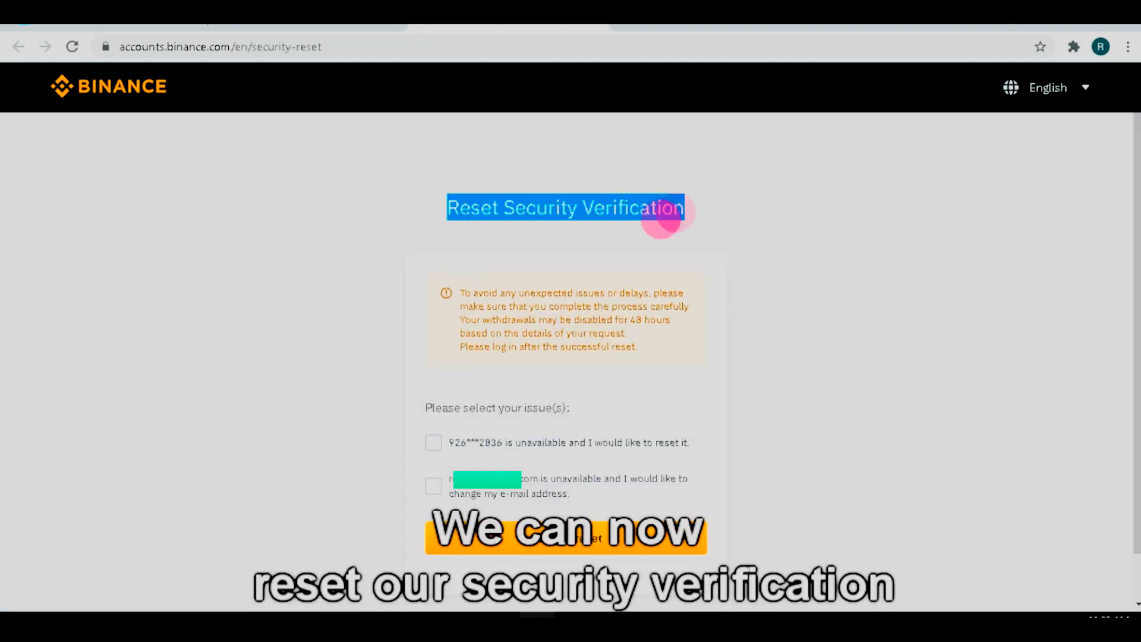
pyautogui.moveTo(426, 409); pyautogui.dragTo(567, 408)
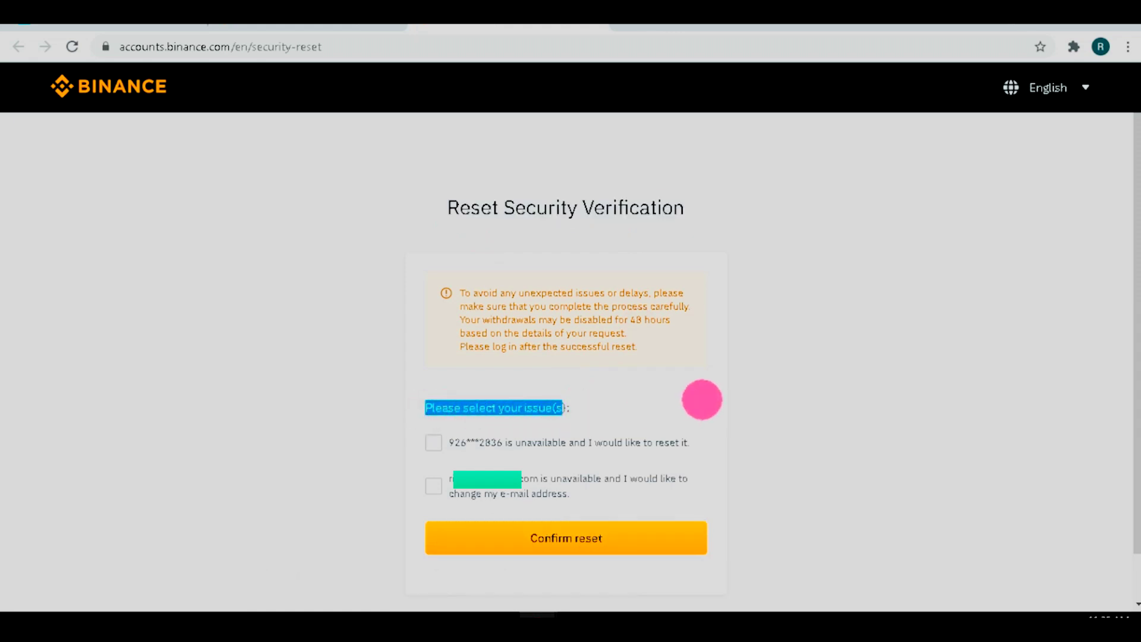
pyautogui.scroll(-1, 695, 401)
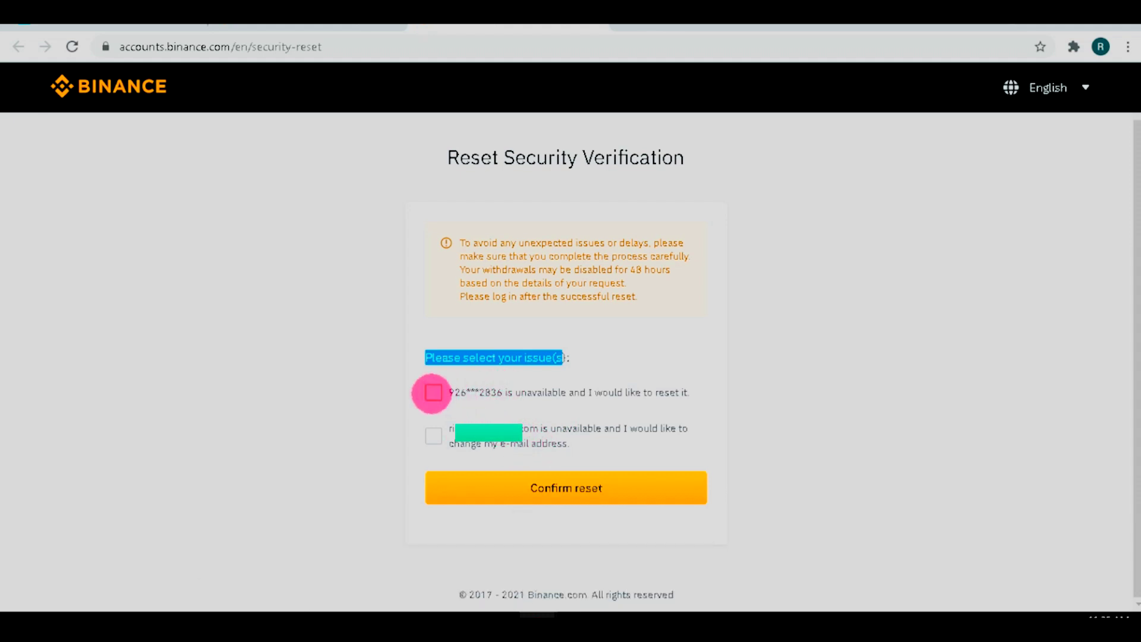
# Tick the 'phone number unavailable' checkbox and confirm the security reset.
pyautogui.click(432, 393)
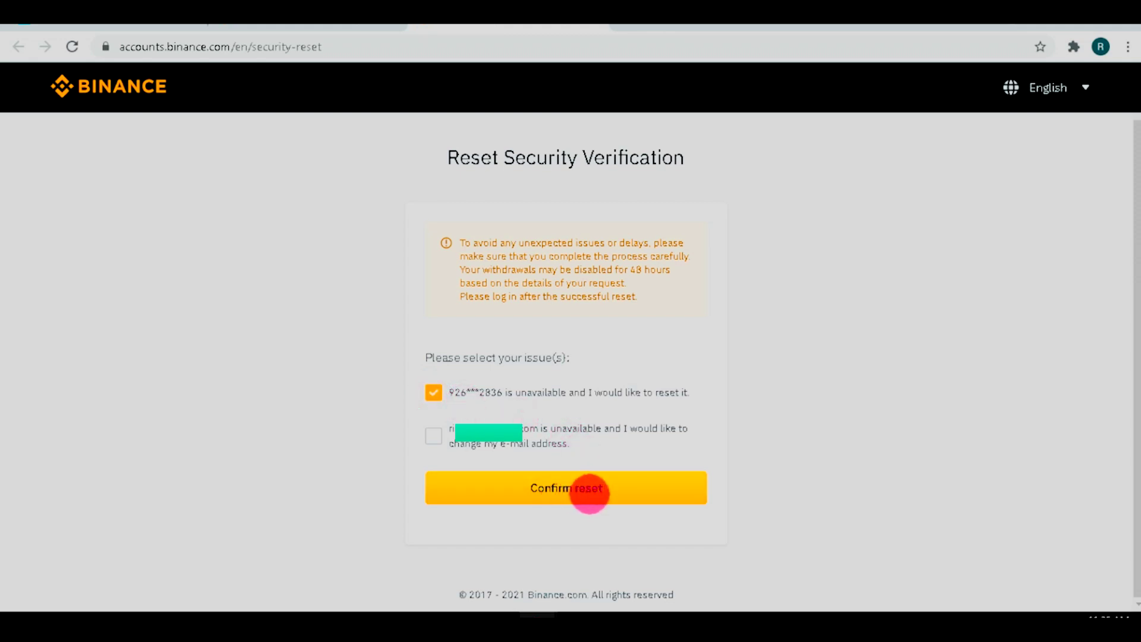
pyautogui.click(594, 489)
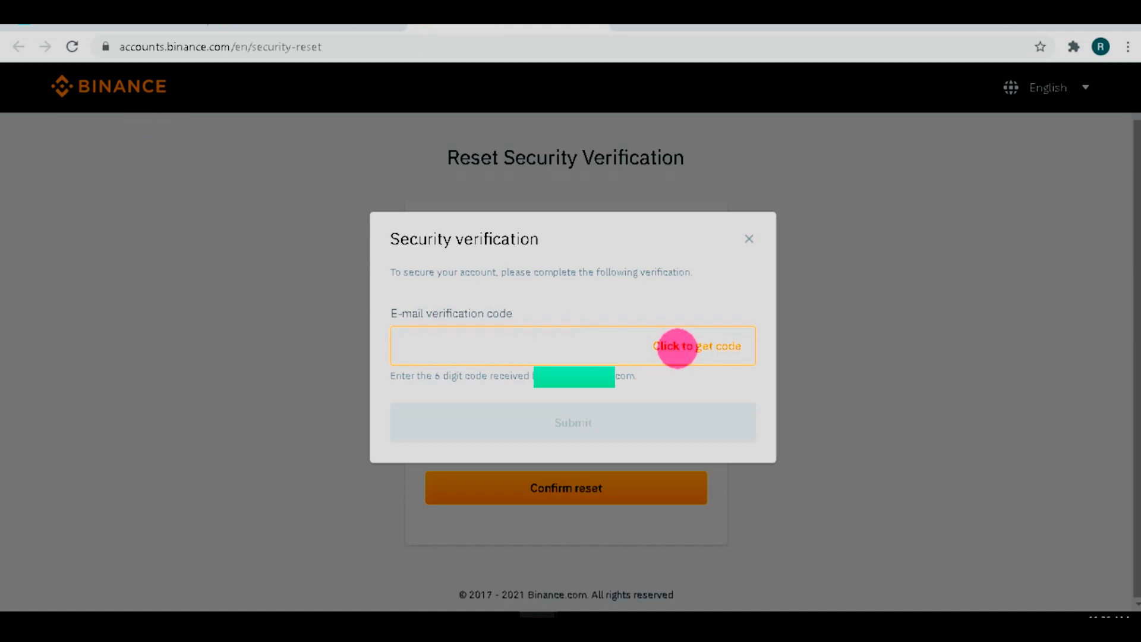
# Request the e-mail verification code, then switch to the Outlook inbox tab.
pyautogui.click(501, 27)
pyautogui.click(502, 27)
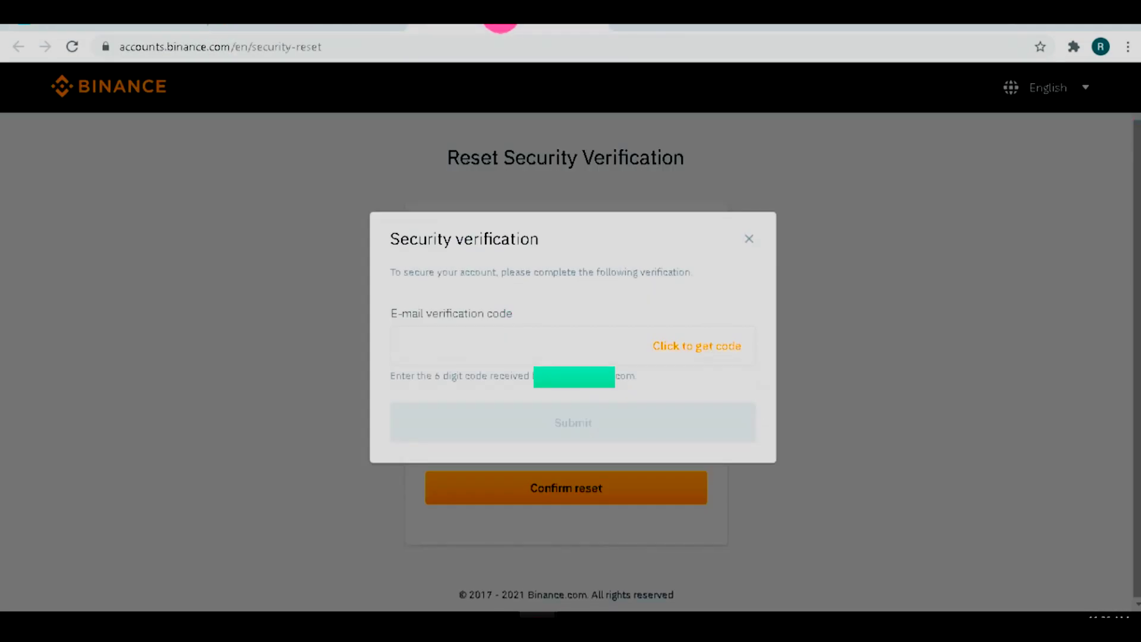
pyautogui.click(593, 346)
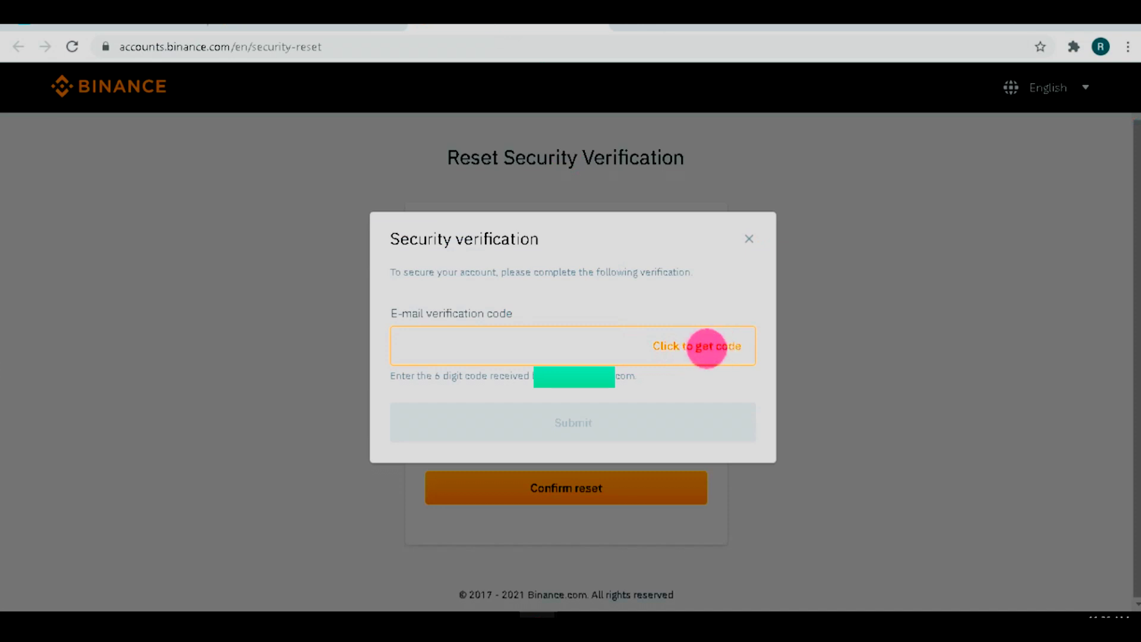
pyautogui.click(708, 346)
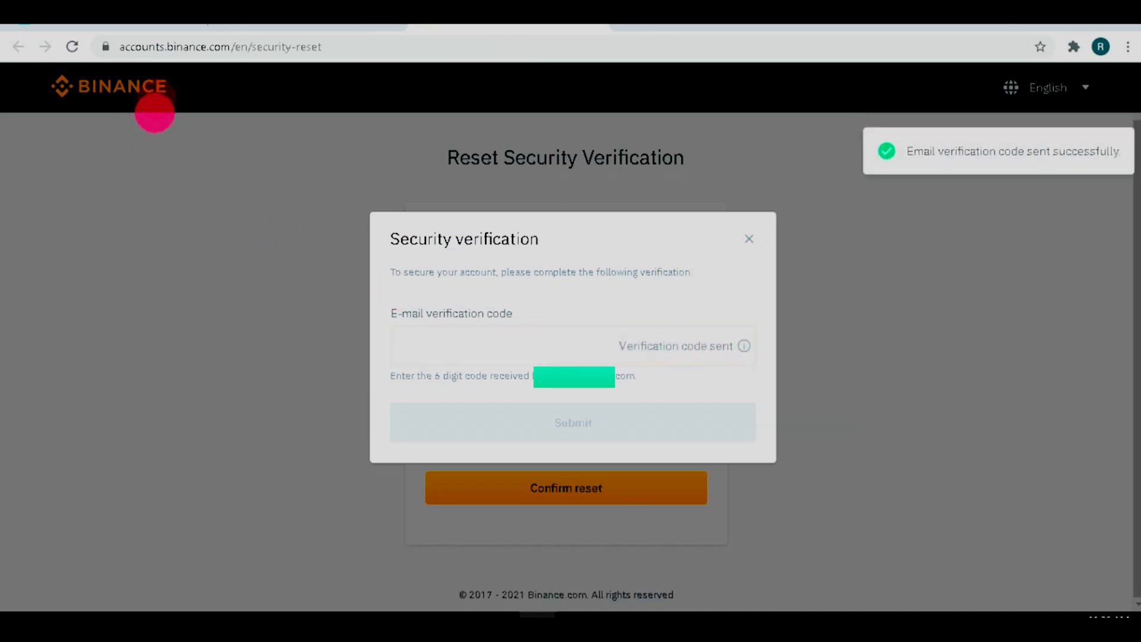
pyautogui.click(116, 27)
pyautogui.moveTo(625, 306)
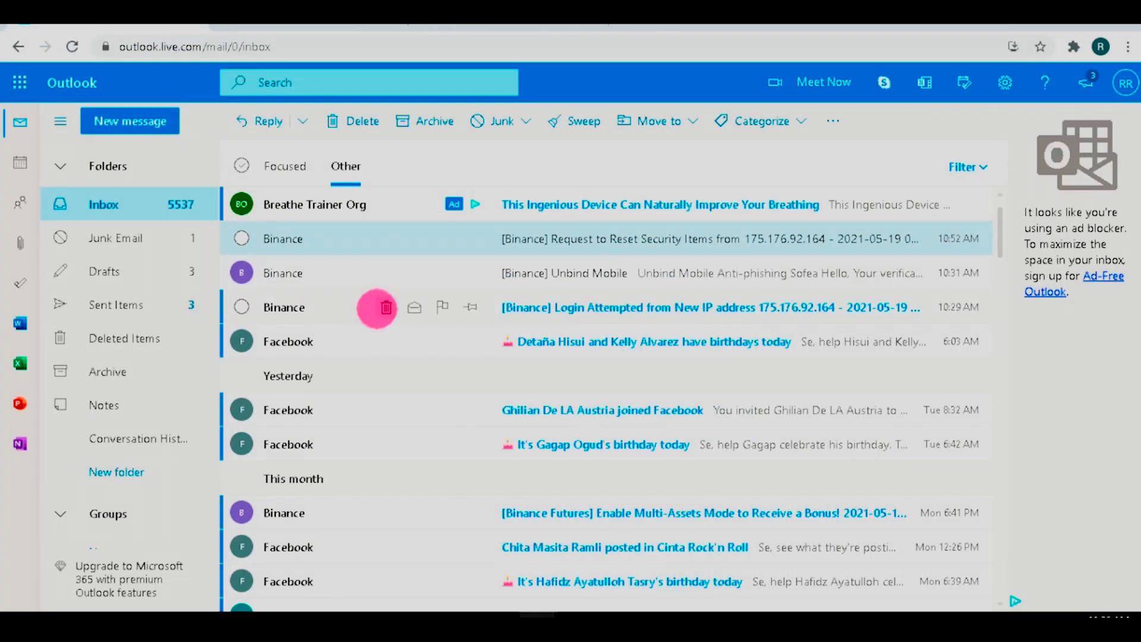
pyautogui.click(122, 204)
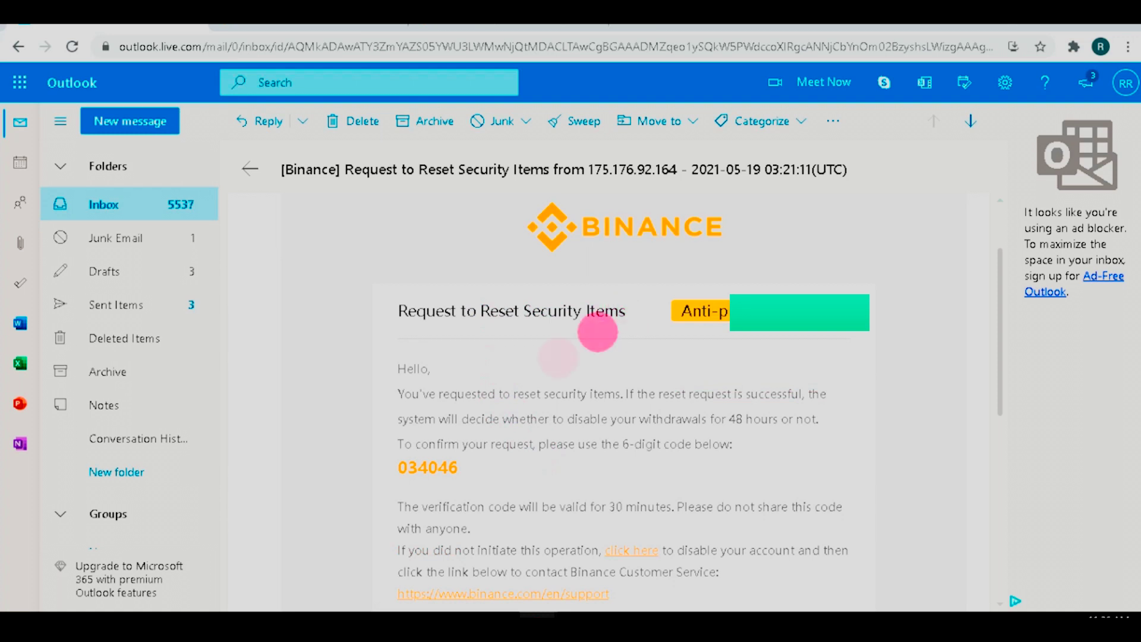
pyautogui.scroll(-1, 536, 375)
pyautogui.moveTo(397, 384); pyautogui.dragTo(457, 385)
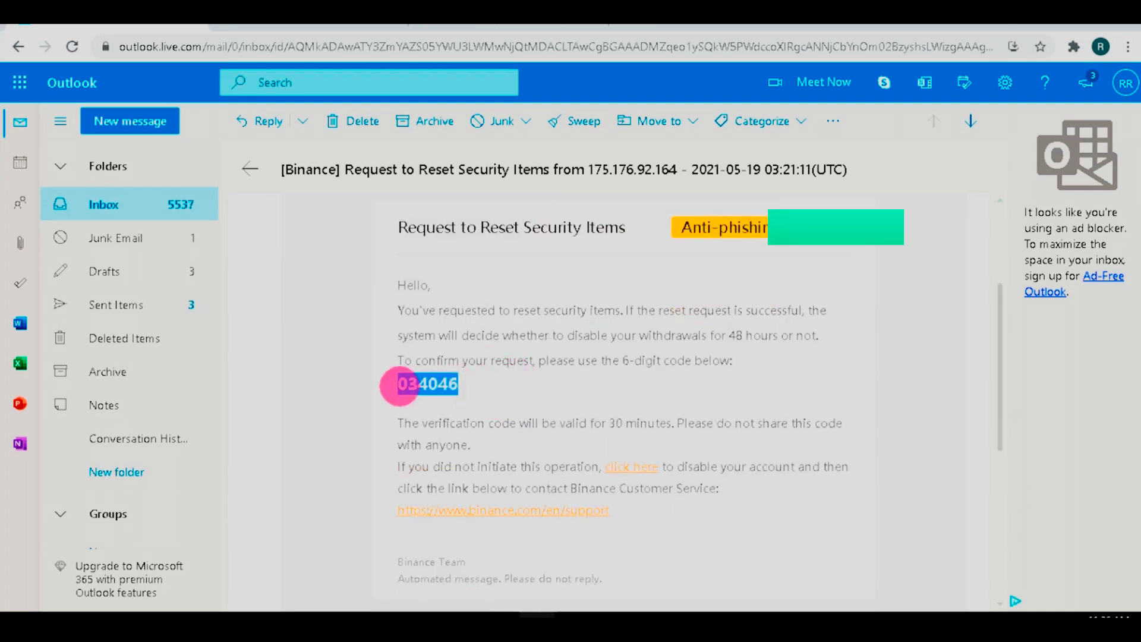
pyautogui.rightClick(437, 385)
pyautogui.click(465, 397)
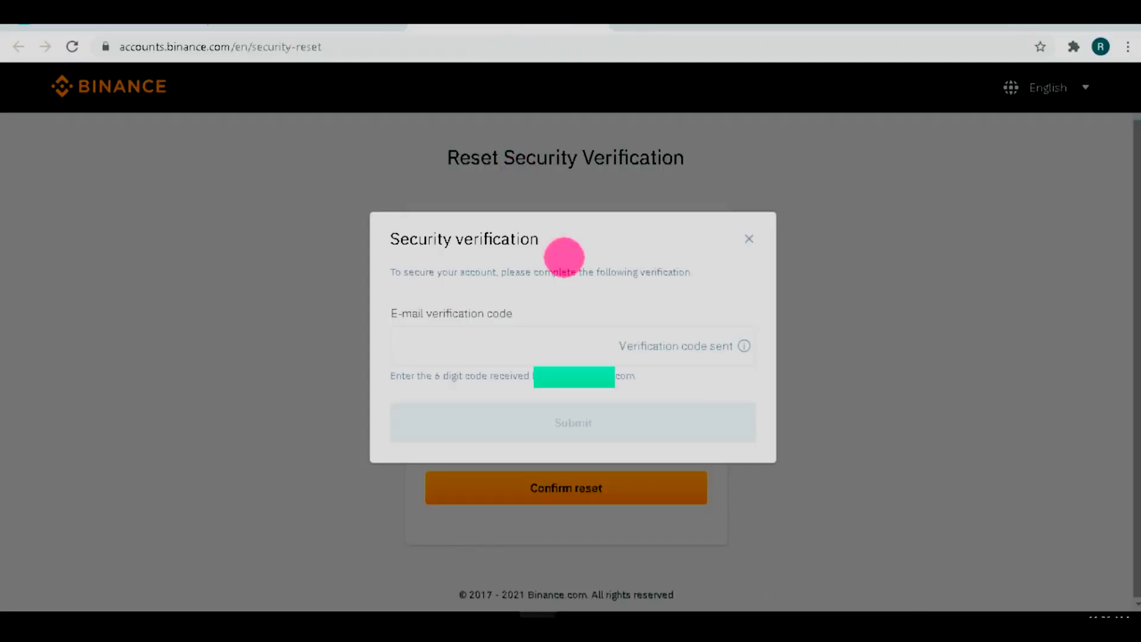
pyautogui.click(446, 352)
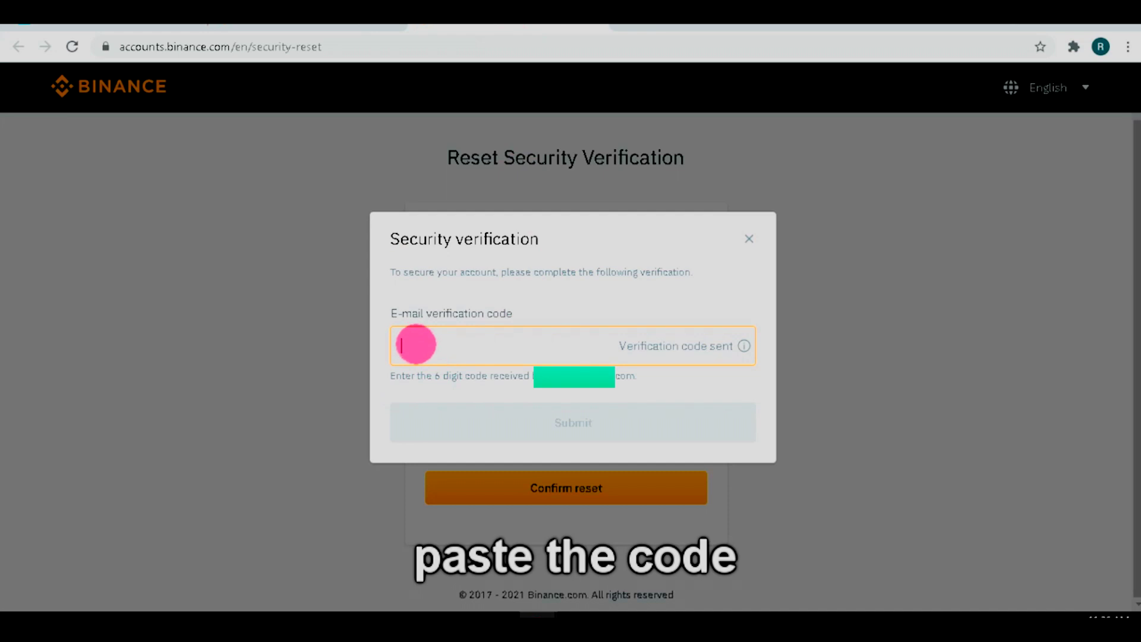
pyautogui.rightClick(416, 345)
pyautogui.click(456, 444)
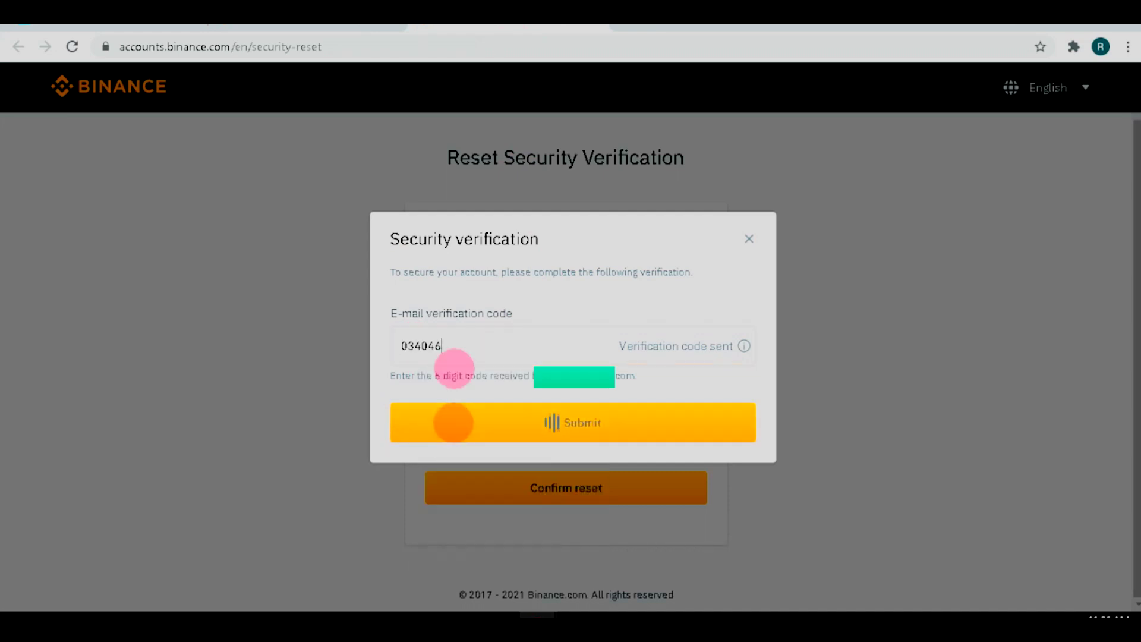
pyautogui.click(580, 423)
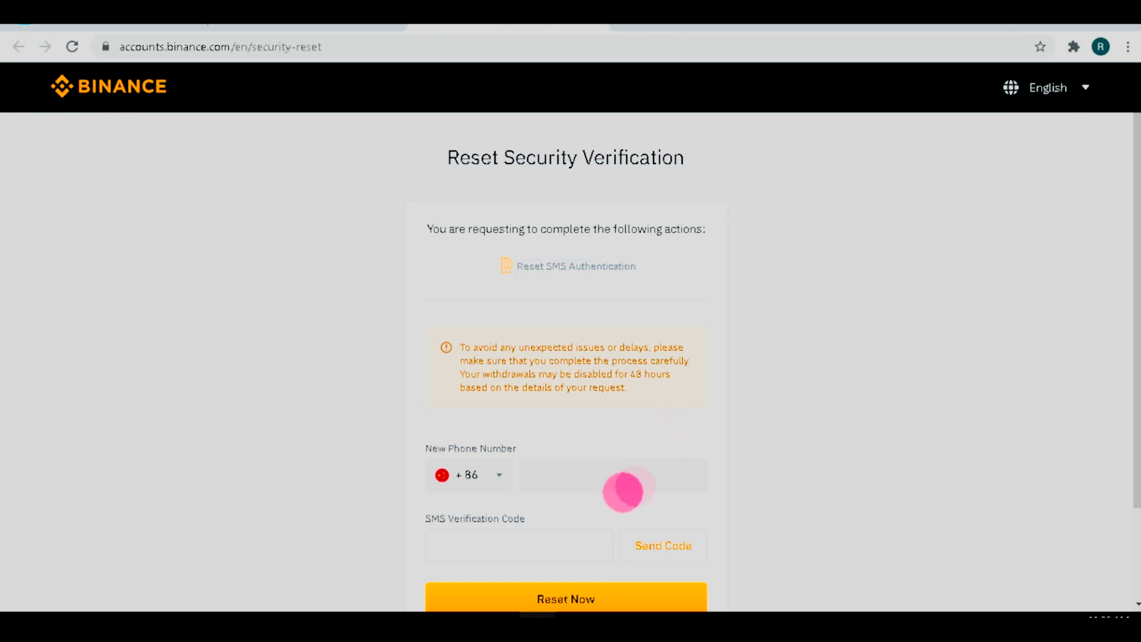
pyautogui.scroll(-3, 624, 490)
pyautogui.scroll(-3, 590, 446)
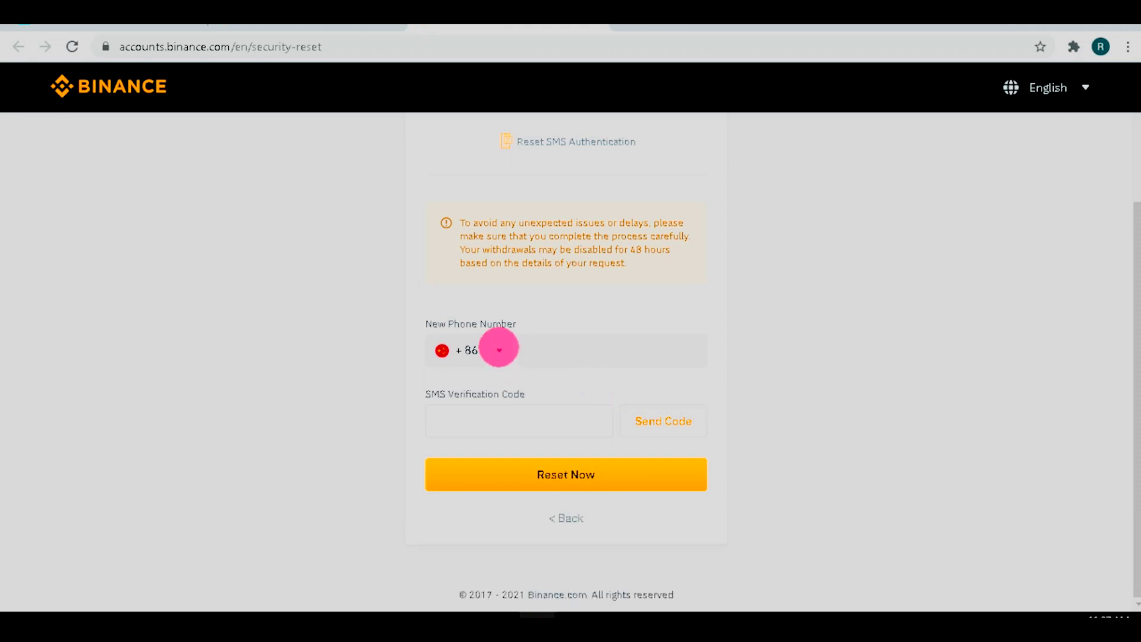
# Pick Philippines +63 from the country-code list for the new phone number.
pyautogui.click(498, 349)
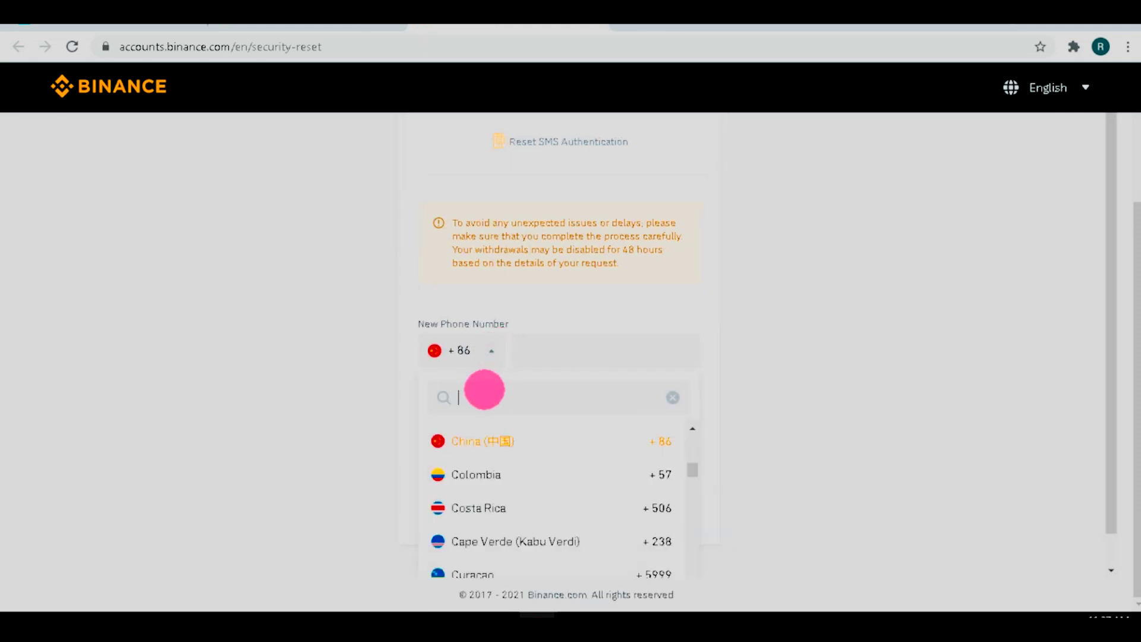
pyautogui.write('phi')
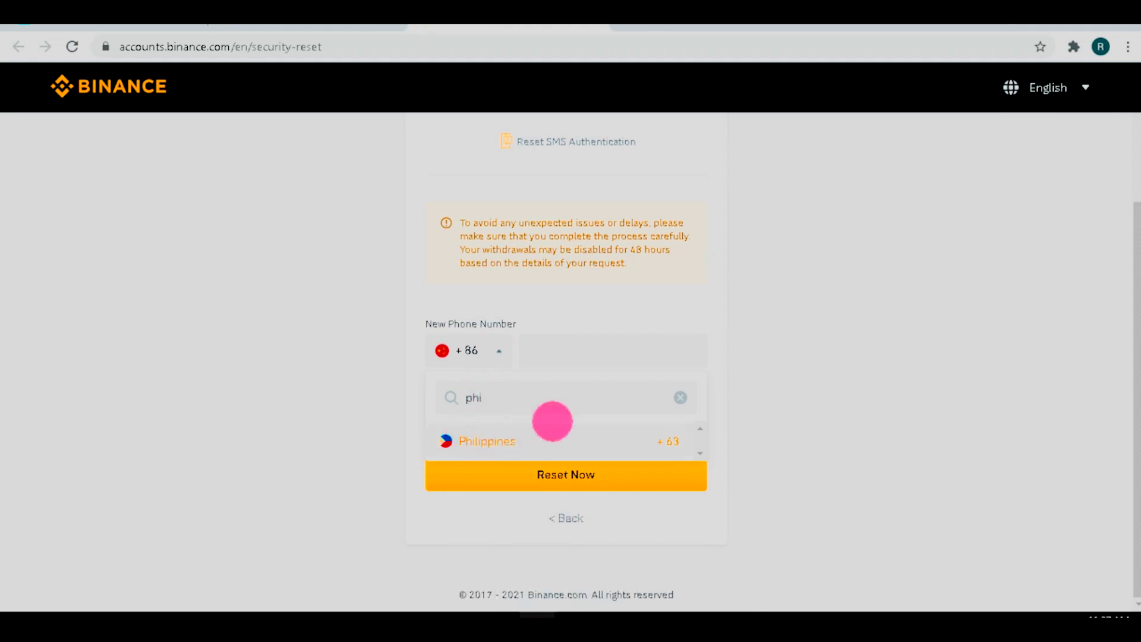
pyautogui.click(552, 438)
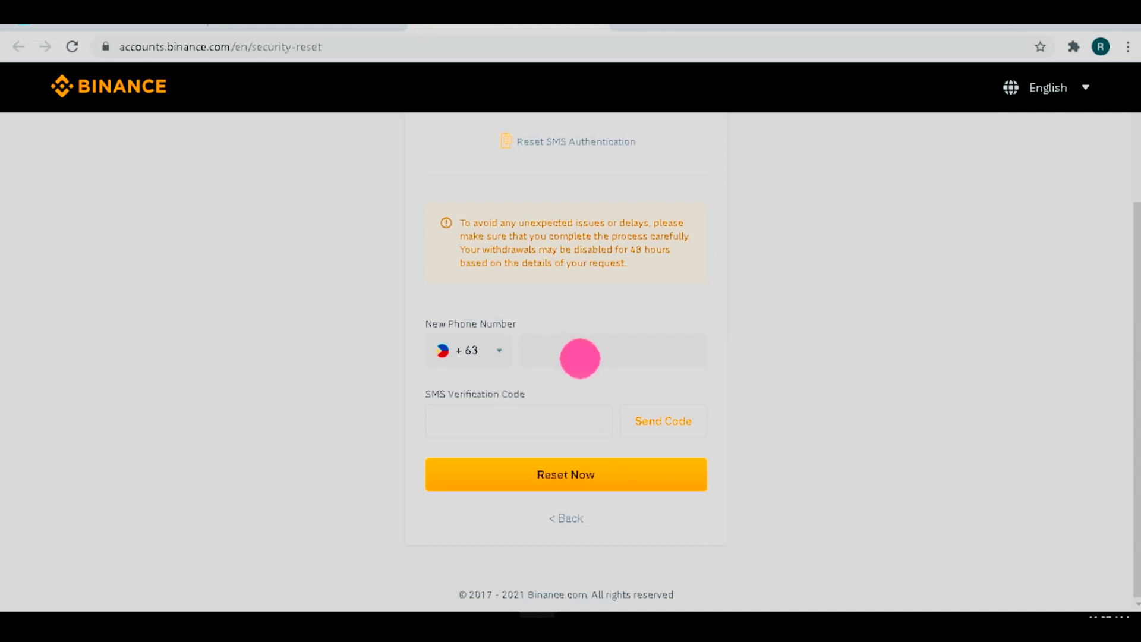
pyautogui.click(580, 359)
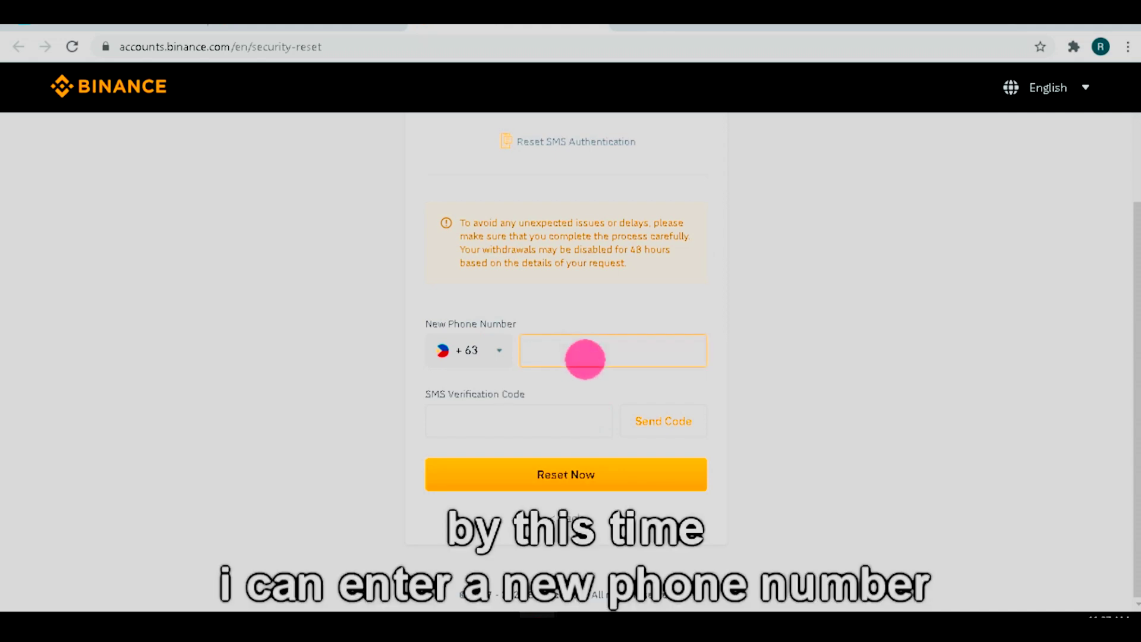